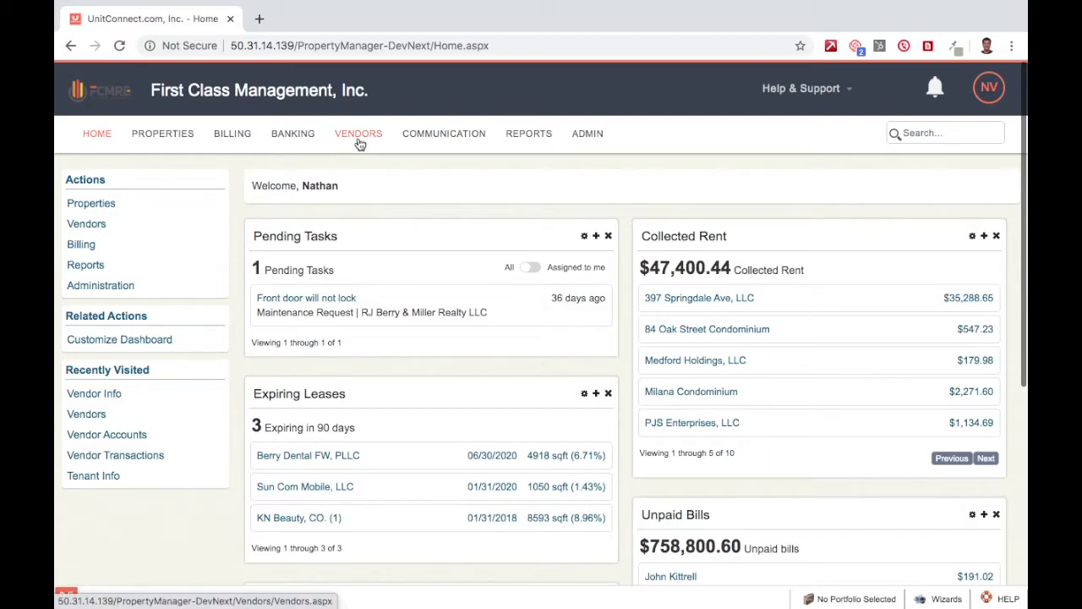
{"action": "left_click", "coordinate": [359, 144]}
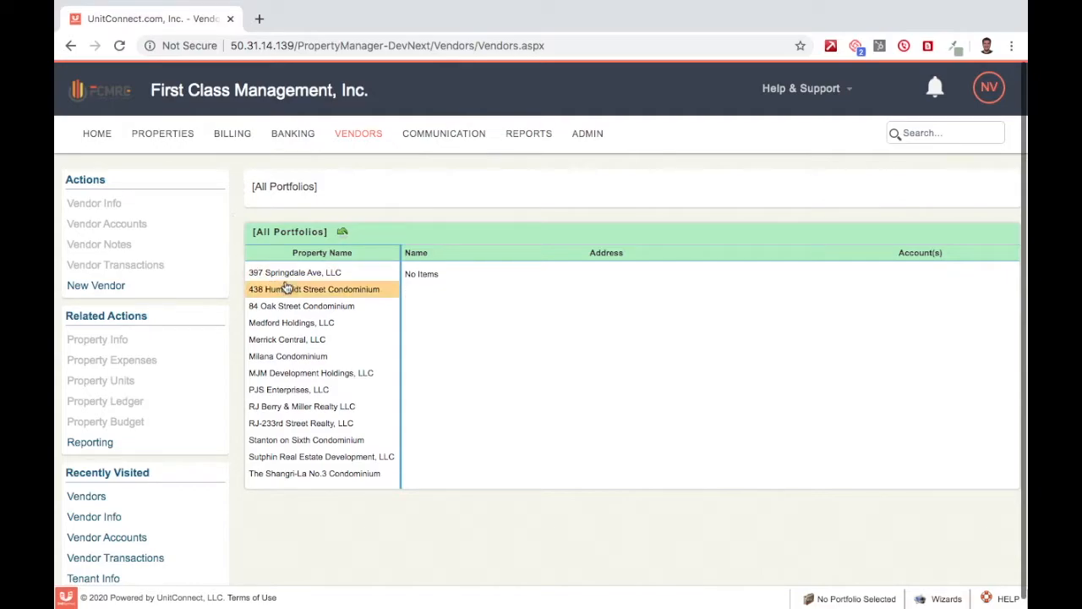
{"action": "left_click", "coordinate": [314, 274]}
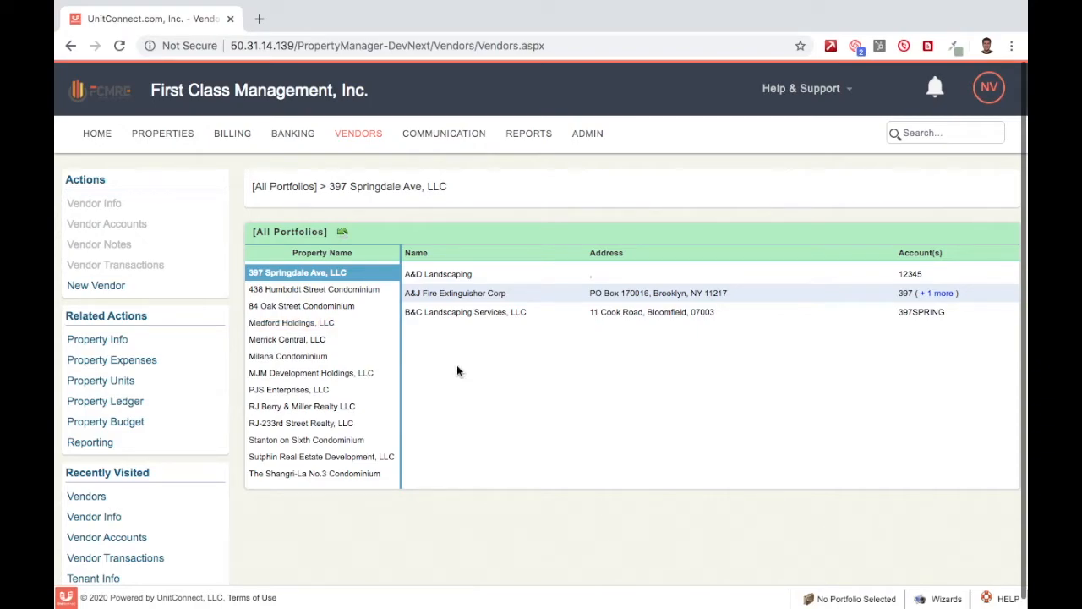
{"action": "left_click", "coordinate": [472, 279]}
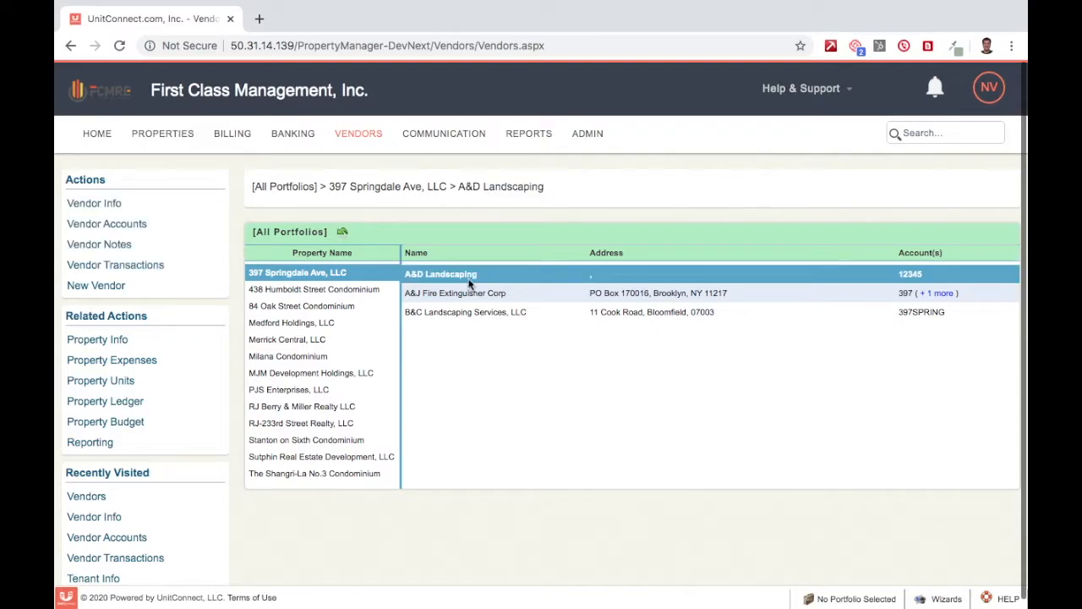
Step: Give A&D Landscaping the description 'Landscaping' and vendor type Maintenance Company, then save
{"action": "left_click", "coordinate": [117, 210]}
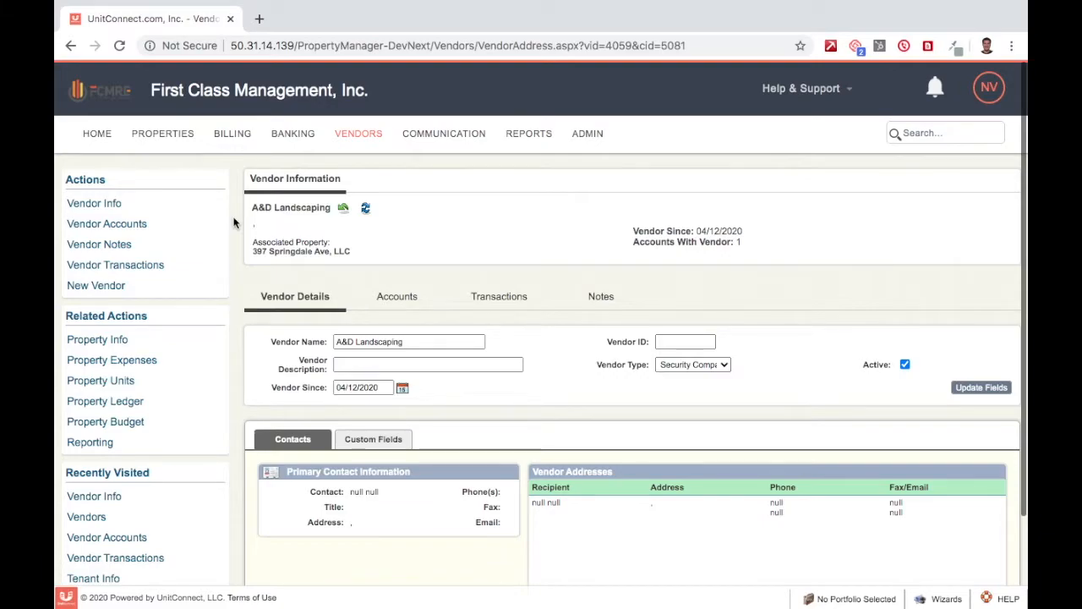
{"action": "scroll", "coordinate": [234, 223], "scroll_direction": "down", "scroll_amount": 3}
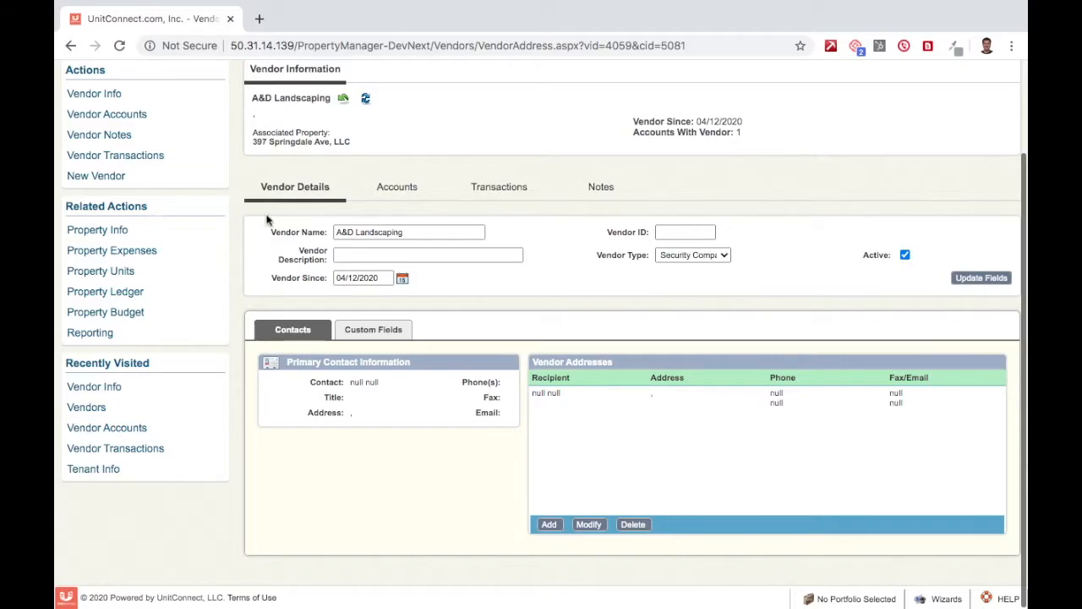
{"action": "left_click", "coordinate": [419, 252]}
{"action": "type", "text": "Landscaping"}
{"action": "left_click", "coordinate": [462, 291]}
{"action": "left_click", "coordinate": [402, 280]}
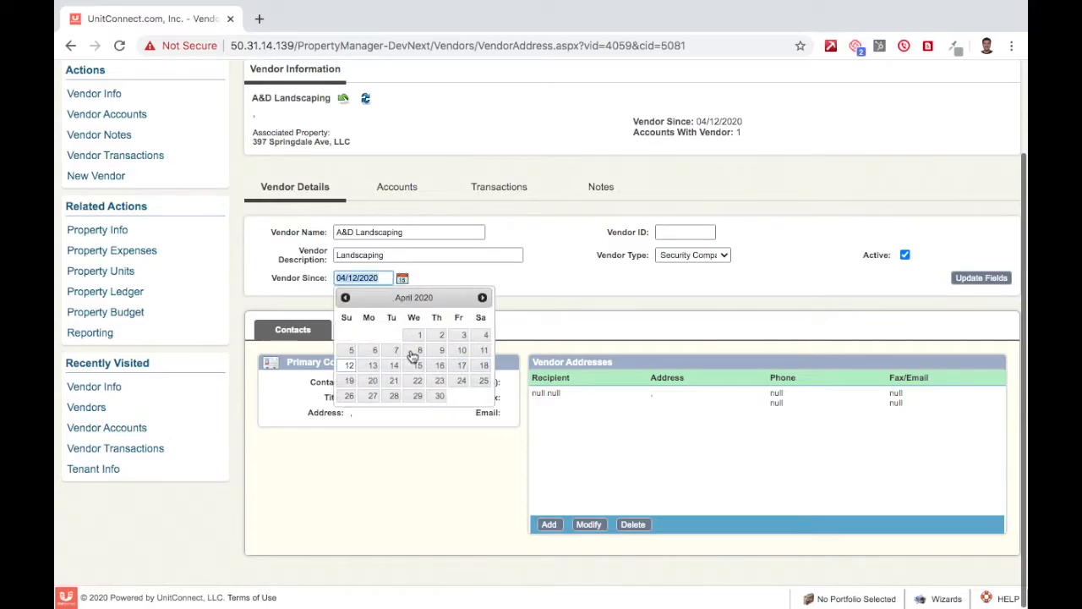
{"action": "left_click", "coordinate": [509, 280]}
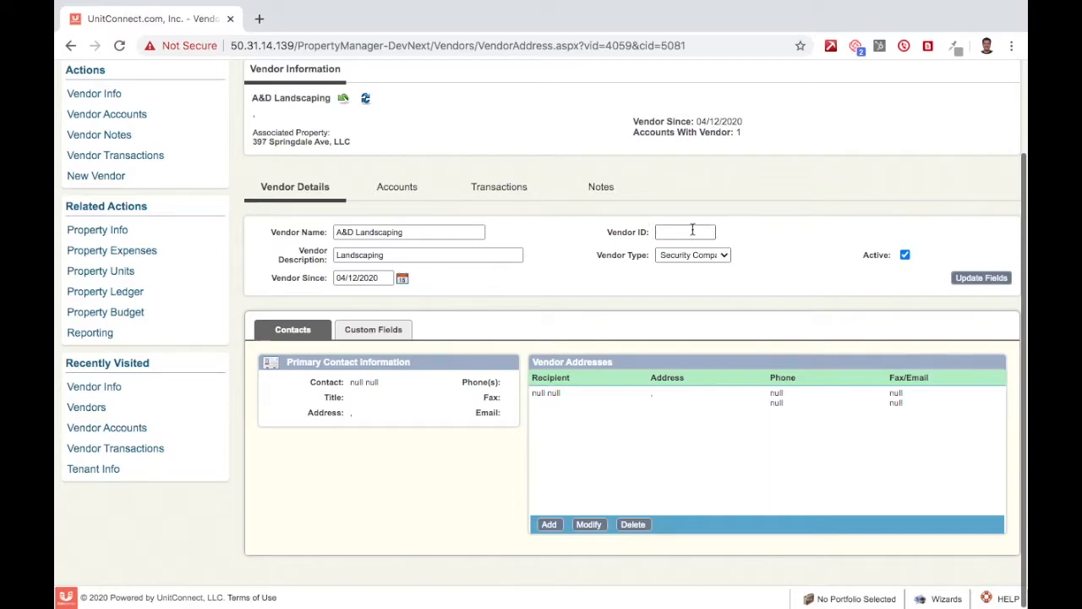
{"action": "left_click", "coordinate": [721, 253]}
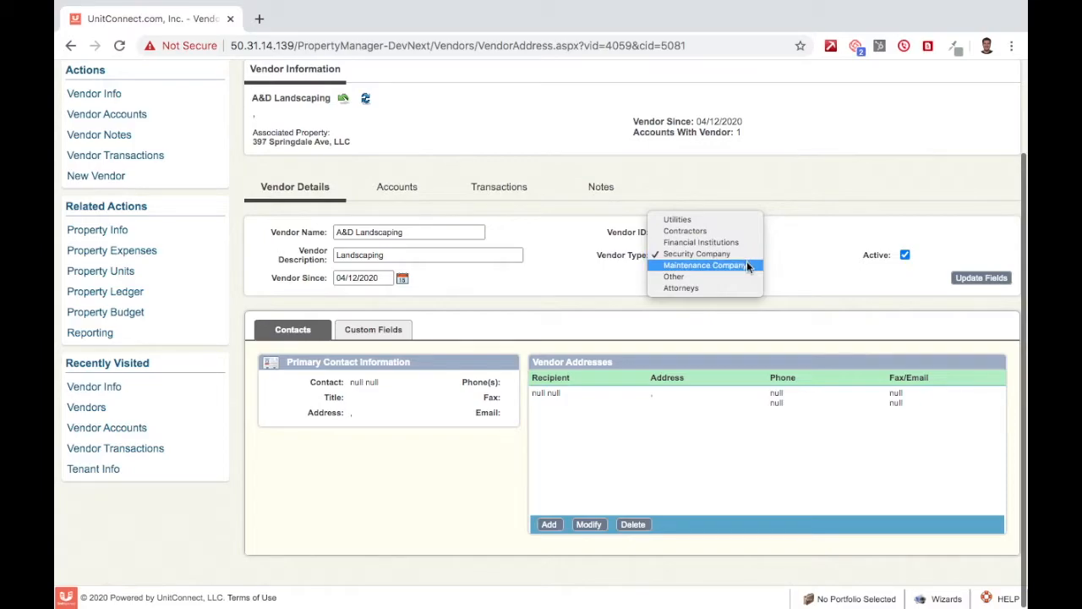
{"action": "left_click", "coordinate": [705, 265]}
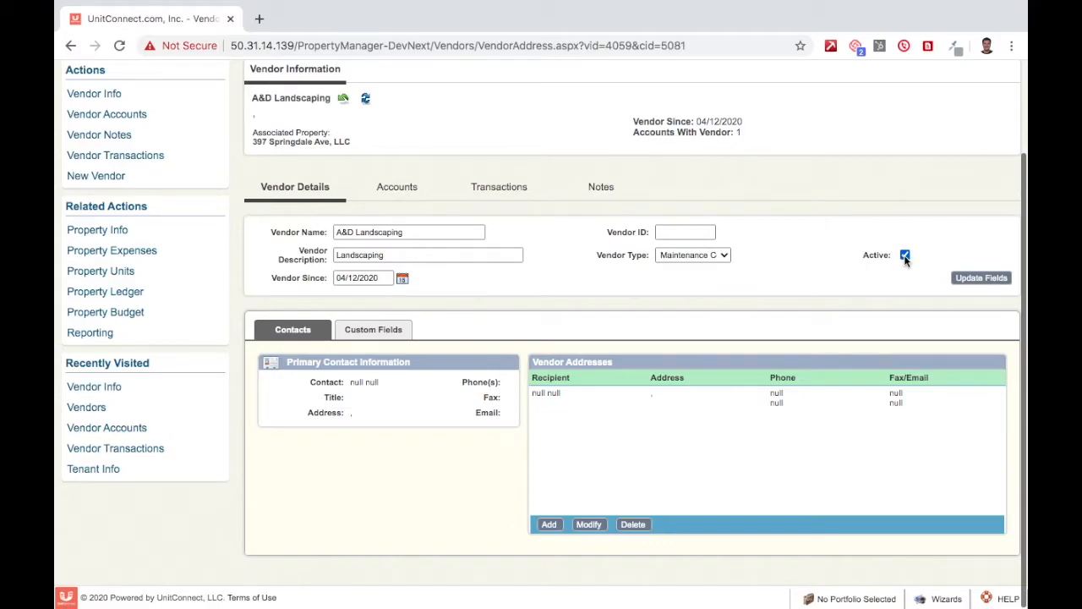
{"action": "left_click", "coordinate": [991, 286]}
Step: Edit the empty contact entry, entering the contact's first and last name and title Owner
{"action": "left_click", "coordinate": [565, 394]}
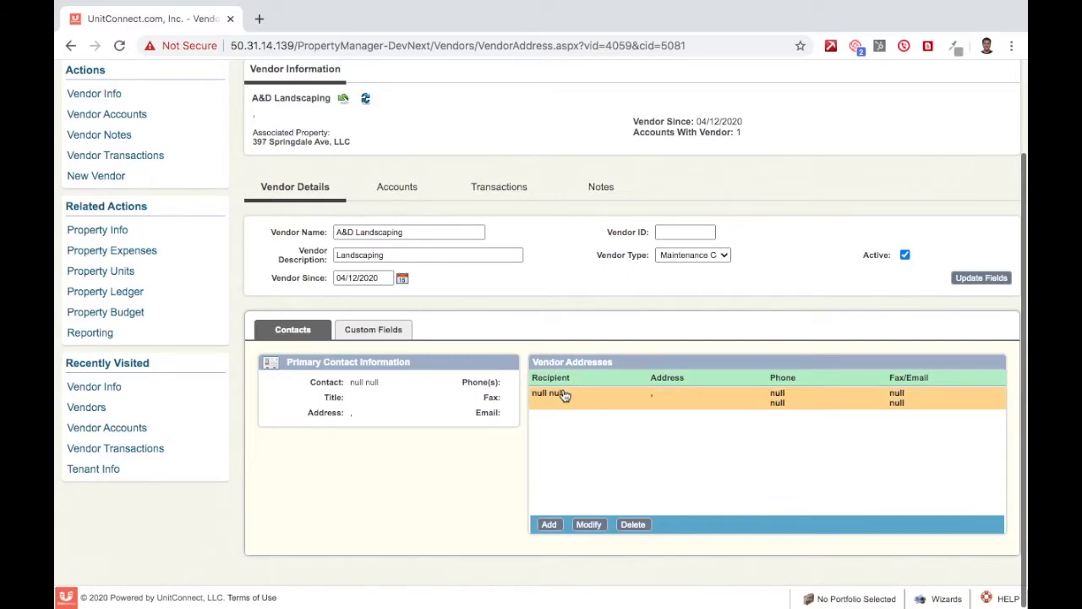
{"action": "left_click", "coordinate": [584, 524]}
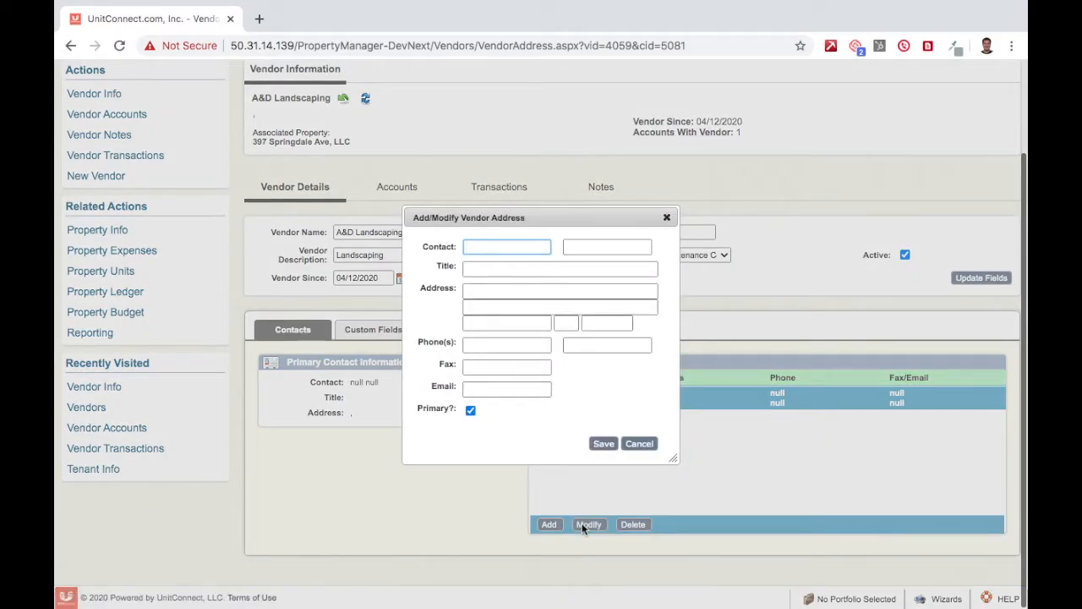
{"action": "key", "text": "Tab"}
{"action": "key", "text": "Tab"}
{"action": "type", "text": "Owner"}
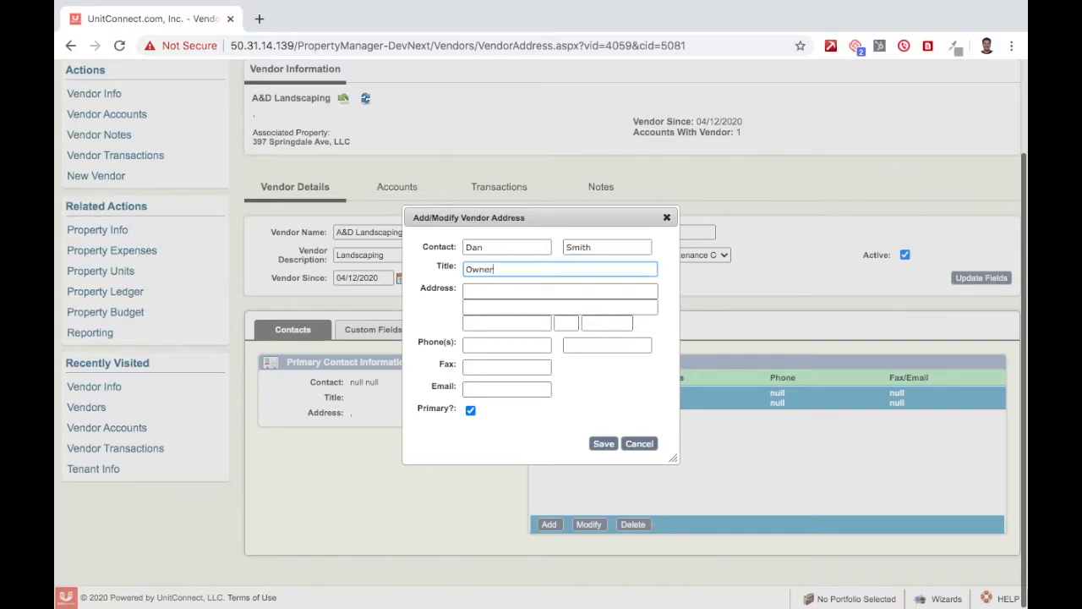
{"action": "key", "text": "Tab"}
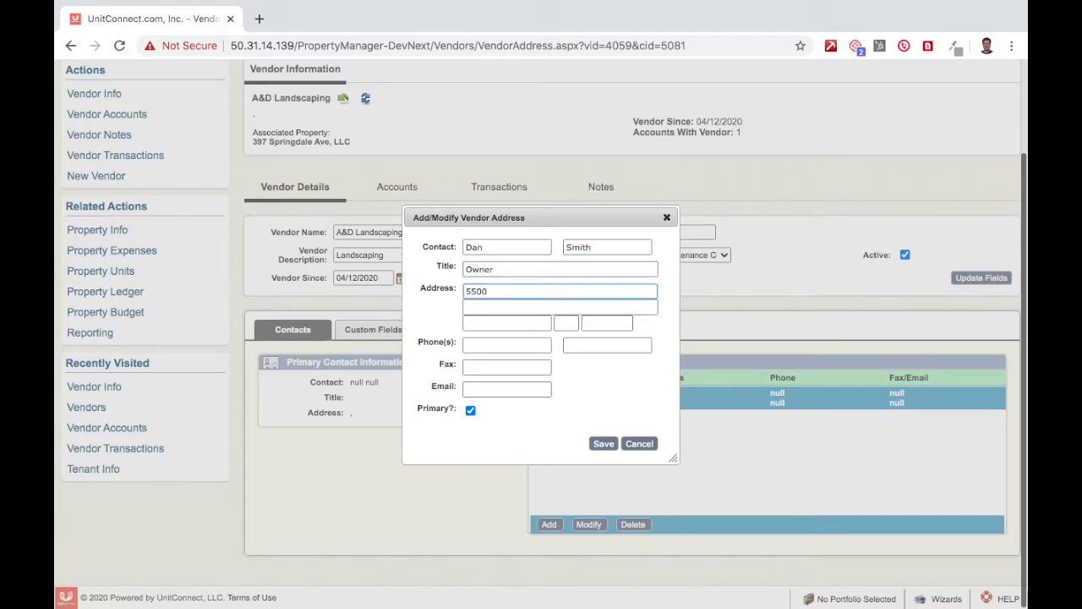
Step: Add the contact's street address, phone number and e-mail, keep it primary, and save
{"action": "key", "text": "Tab"}
{"action": "key", "text": "Tab"}
{"action": "key", "text": "Tab"}
{"action": "key", "text": "Tab"}
{"action": "key", "text": "Tab"}
{"action": "key", "text": "Tab"}
{"action": "key", "text": "Tab"}
{"action": "key", "text": "Tab"}
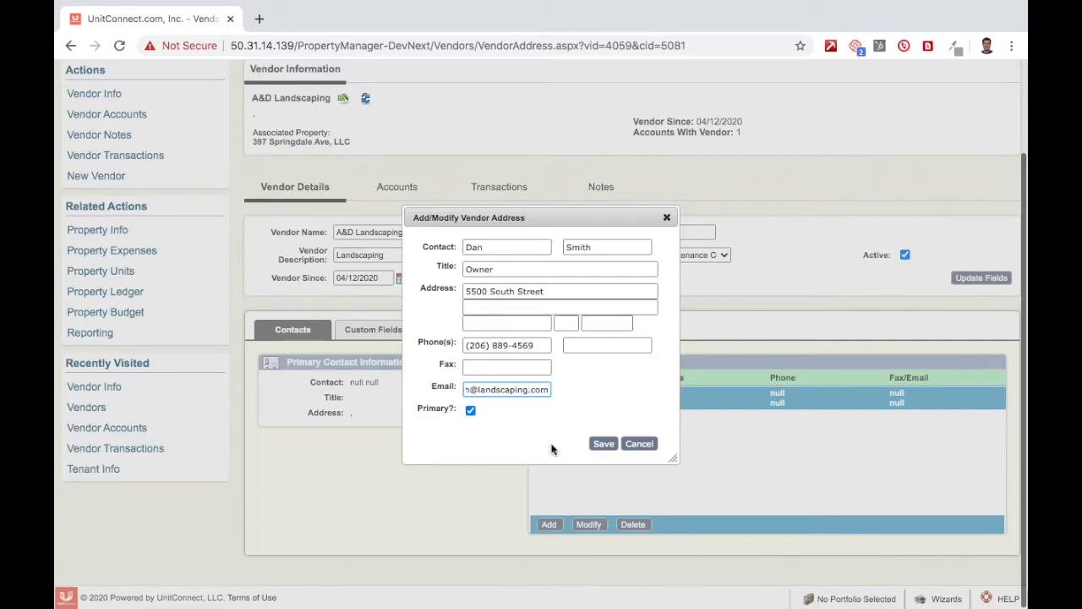
{"action": "left_click", "coordinate": [470, 411]}
{"action": "left_click", "coordinate": [470, 411]}
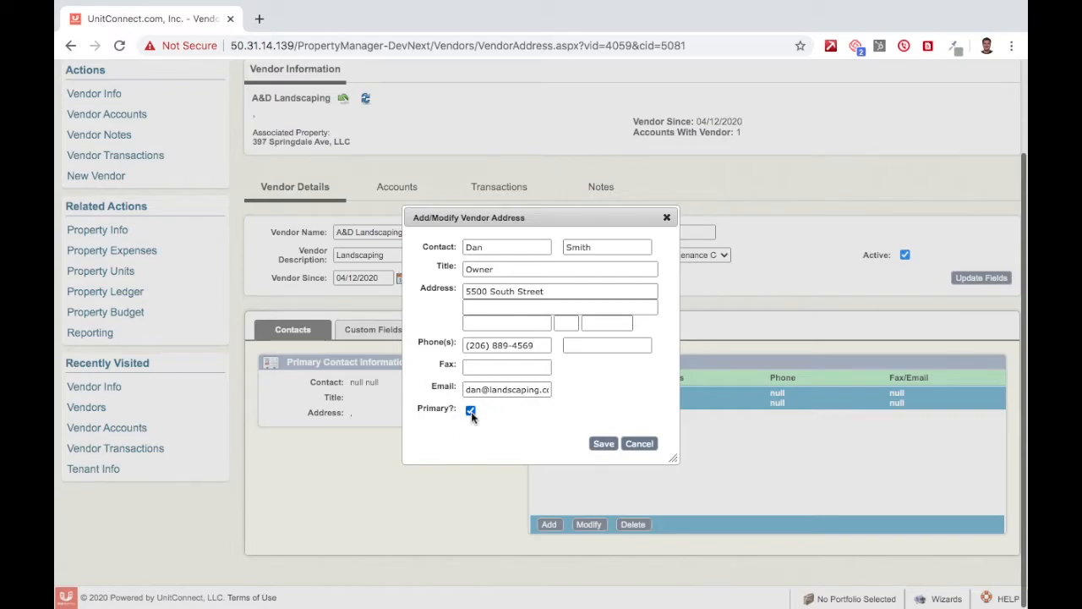
{"action": "left_click", "coordinate": [599, 448]}
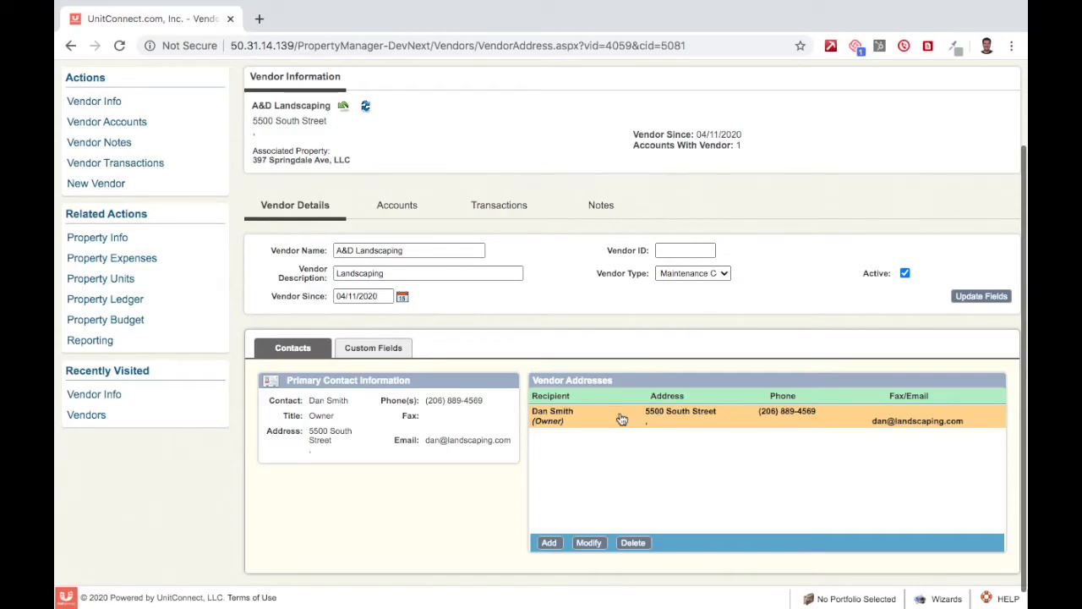
Step: Enter the contact's fax number and save it, then reopen and save again
{"action": "left_click", "coordinate": [589, 542]}
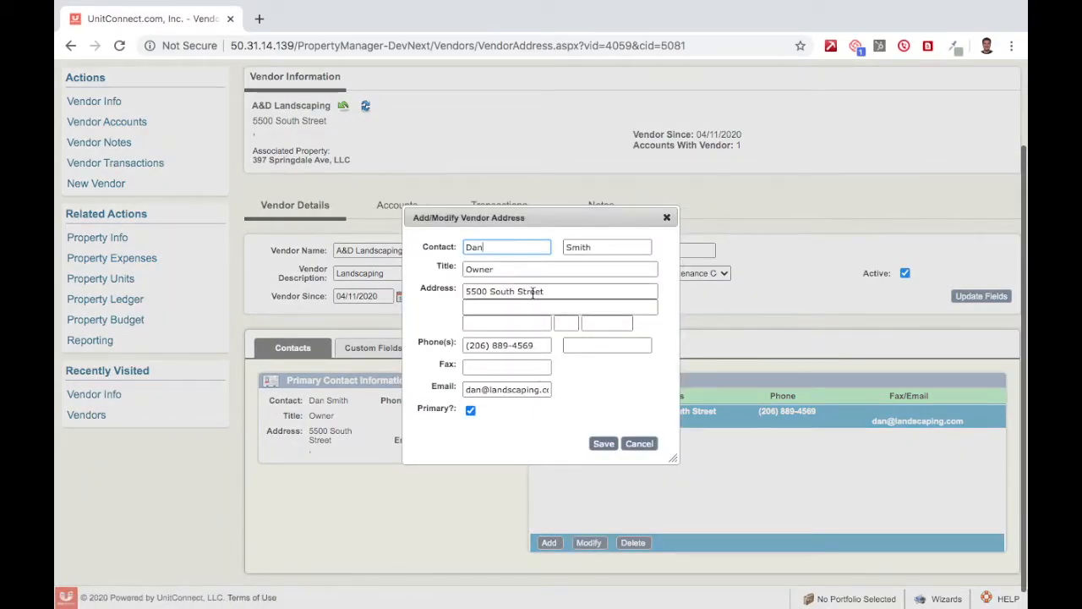
{"action": "left_click", "coordinate": [510, 368]}
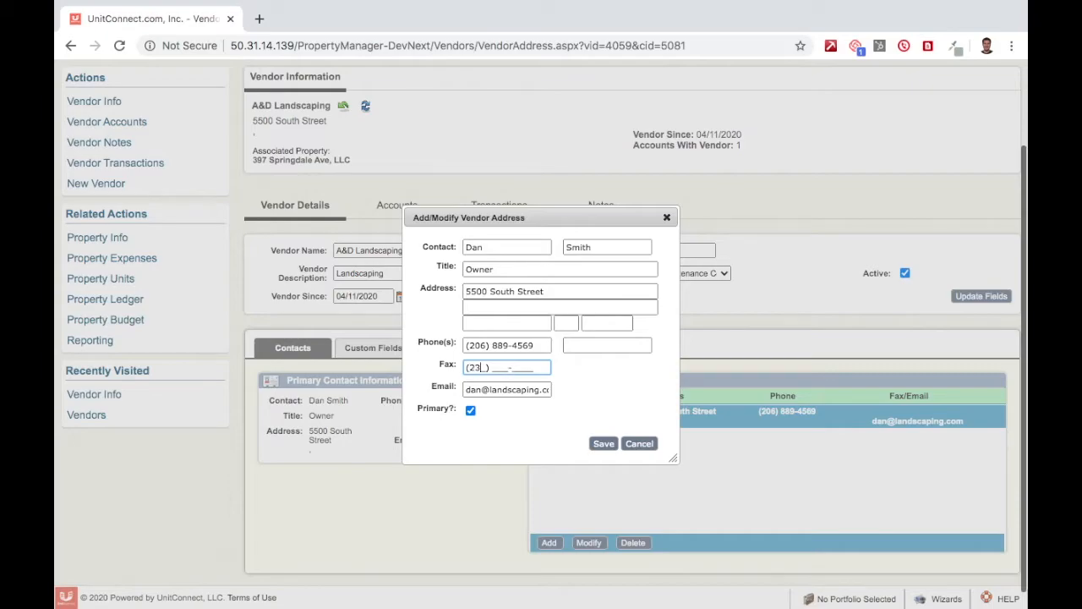
{"action": "left_click", "coordinate": [603, 443]}
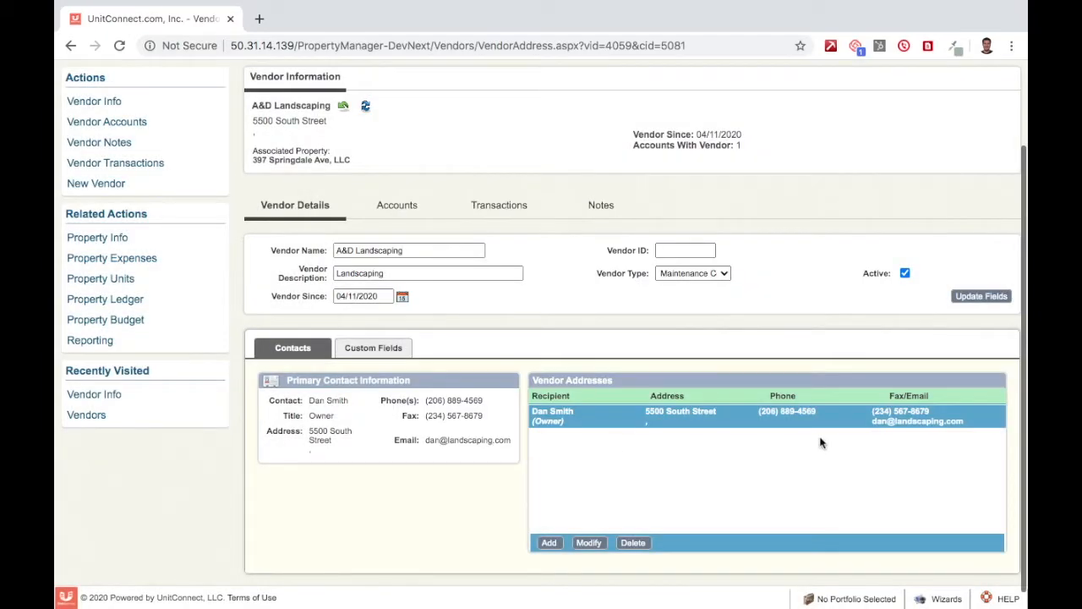
{"action": "left_click", "coordinate": [589, 542]}
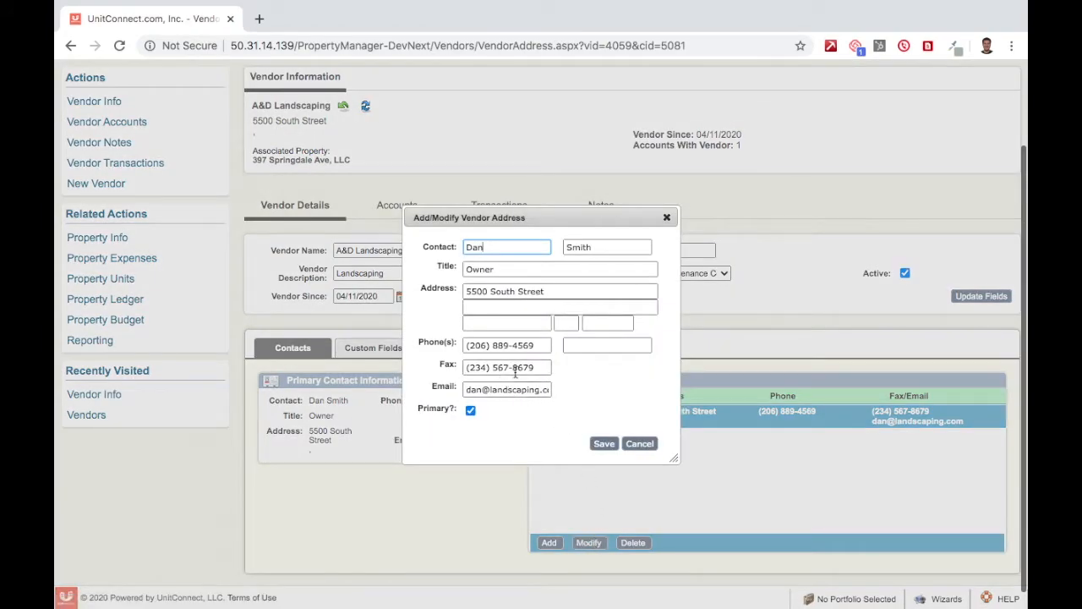
{"action": "left_click", "coordinate": [602, 443]}
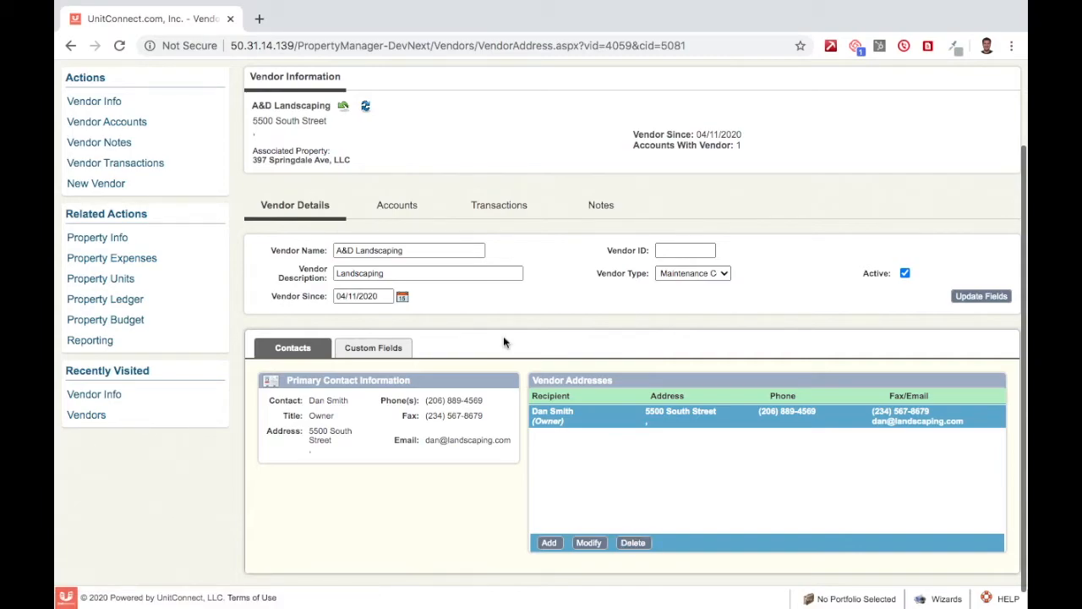
Step: Rename the Custom 1 vendor field label to 'Example 1' and save the labels
{"action": "left_click", "coordinate": [360, 349]}
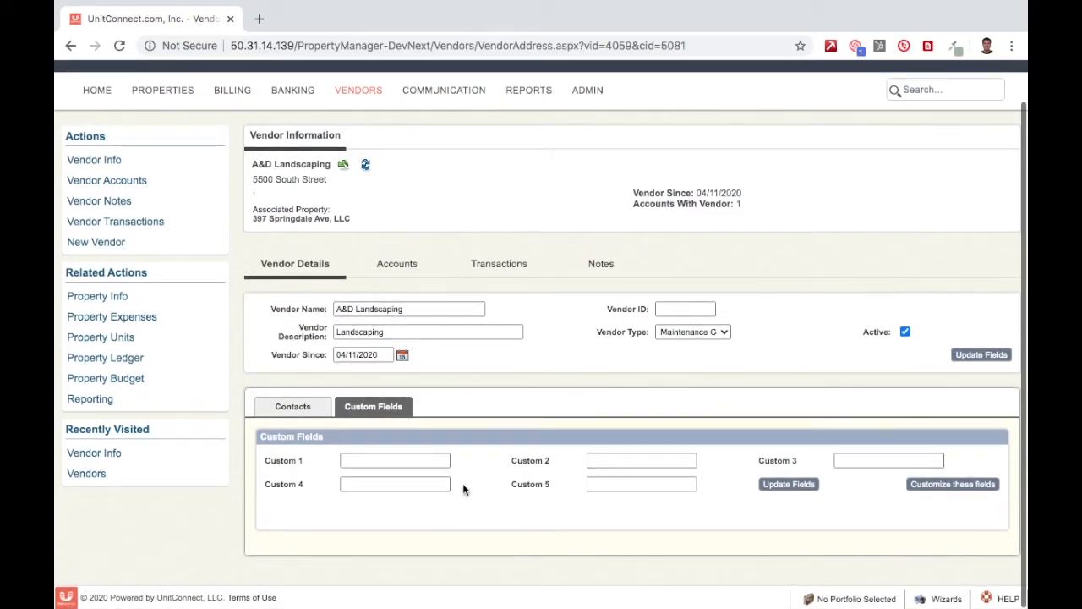
{"action": "left_click", "coordinate": [954, 486]}
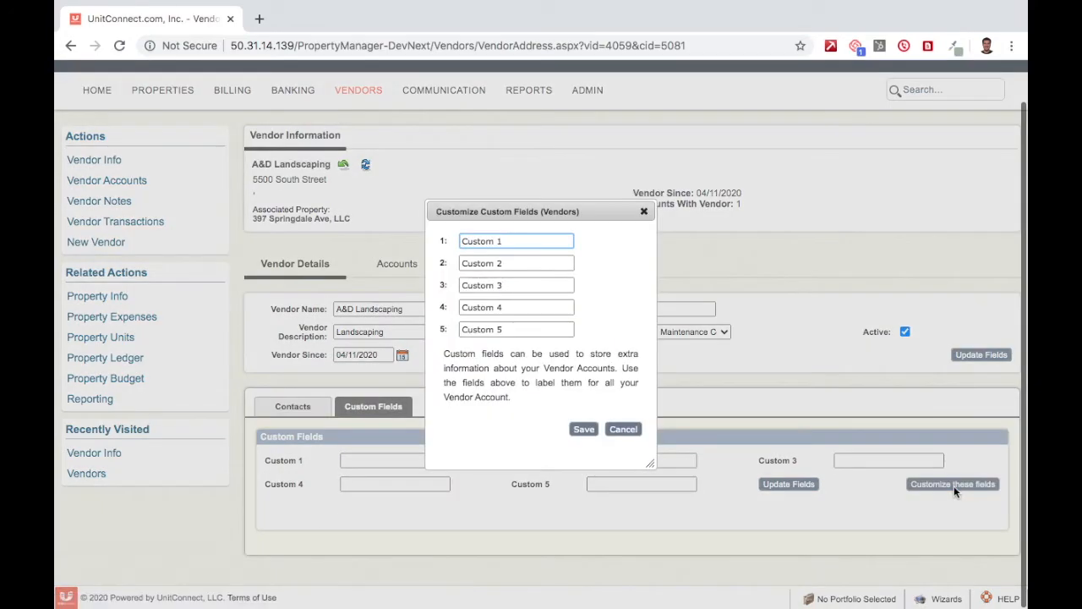
{"action": "triple_click", "coordinate": [540, 244]}
{"action": "key", "text": "BackSpace"}
{"action": "type", "text": "Example 1"}
{"action": "left_click", "coordinate": [584, 430]}
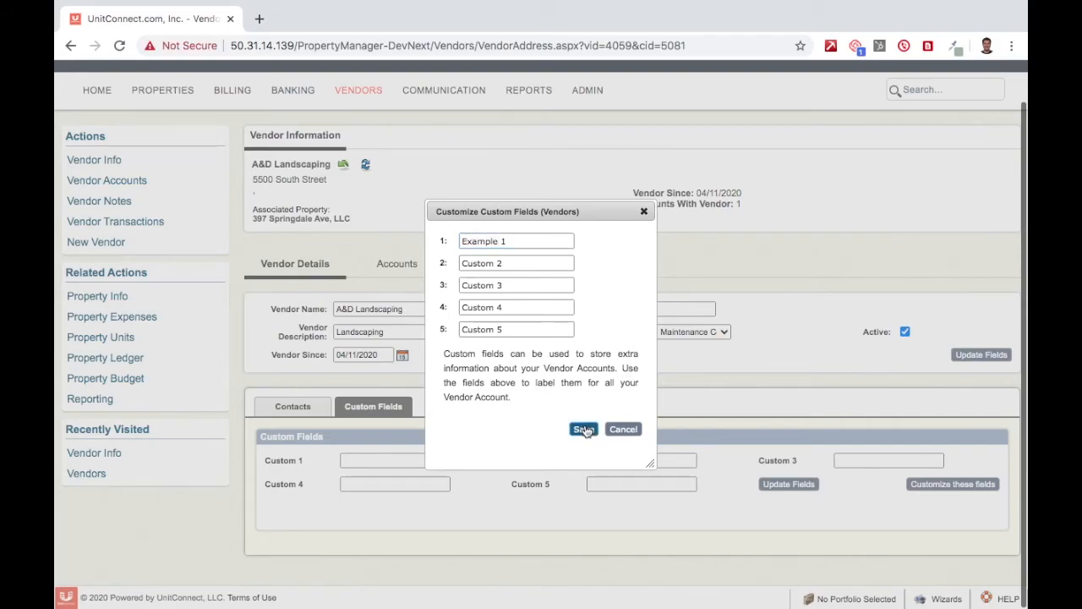
Step: Store the value 'Text' in the Example 1 field and update the custom fields
{"action": "triple_click", "coordinate": [278, 461]}
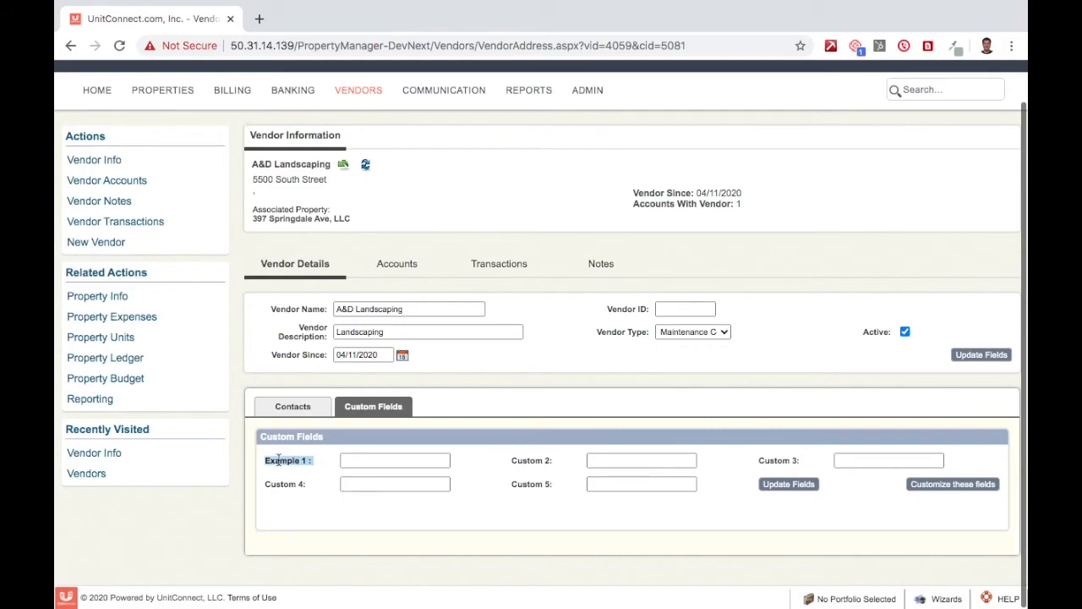
{"action": "left_click", "coordinate": [370, 457]}
{"action": "type", "text": "Text"}
{"action": "left_click", "coordinate": [803, 490]}
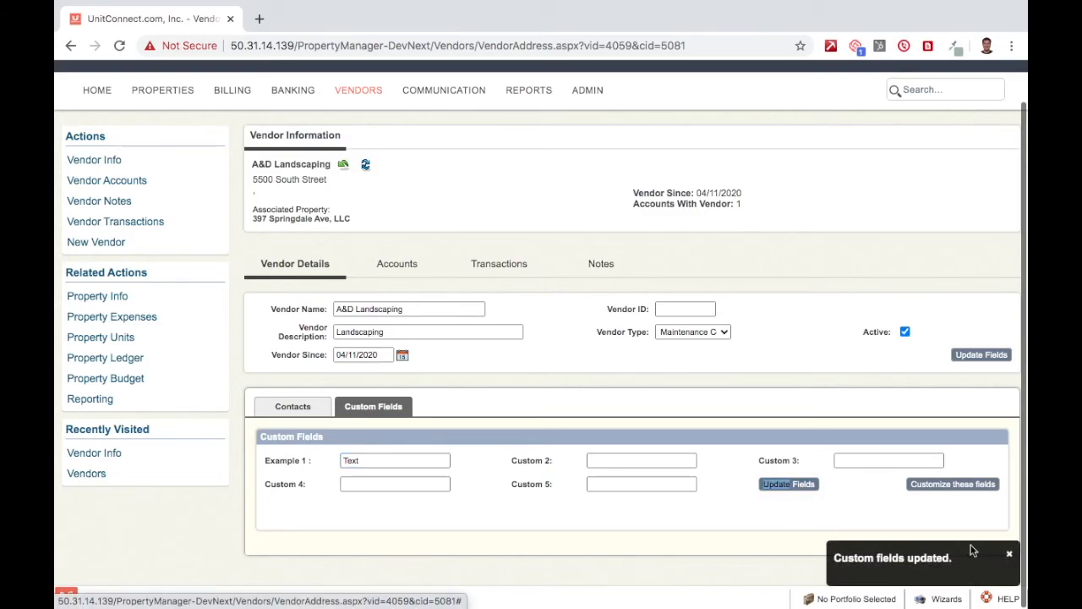
{"action": "left_click", "coordinate": [1014, 555]}
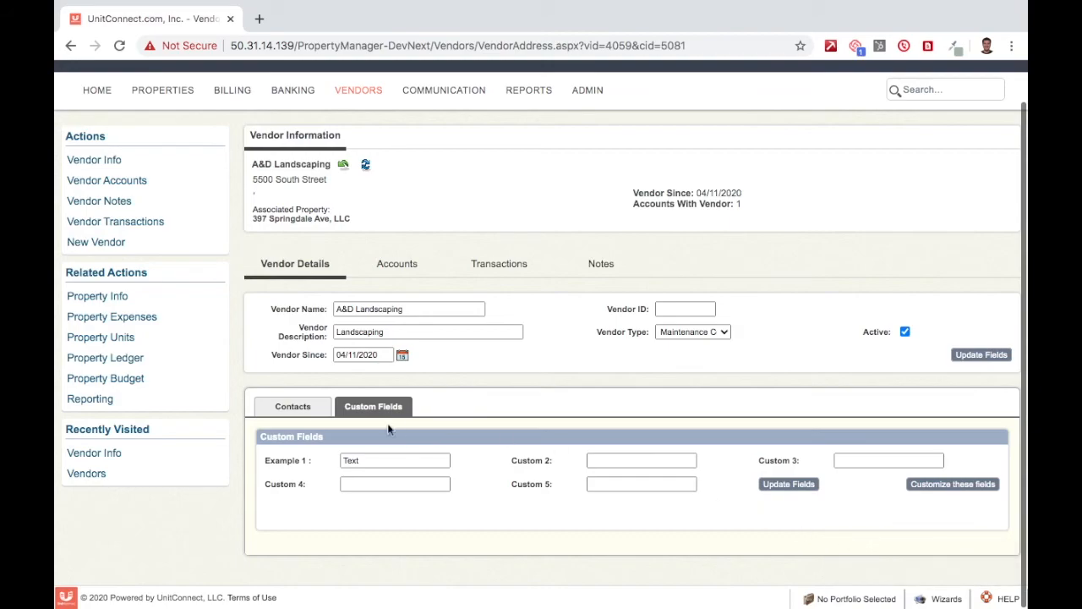
{"action": "left_click", "coordinate": [277, 409]}
{"action": "left_click", "coordinate": [372, 406]}
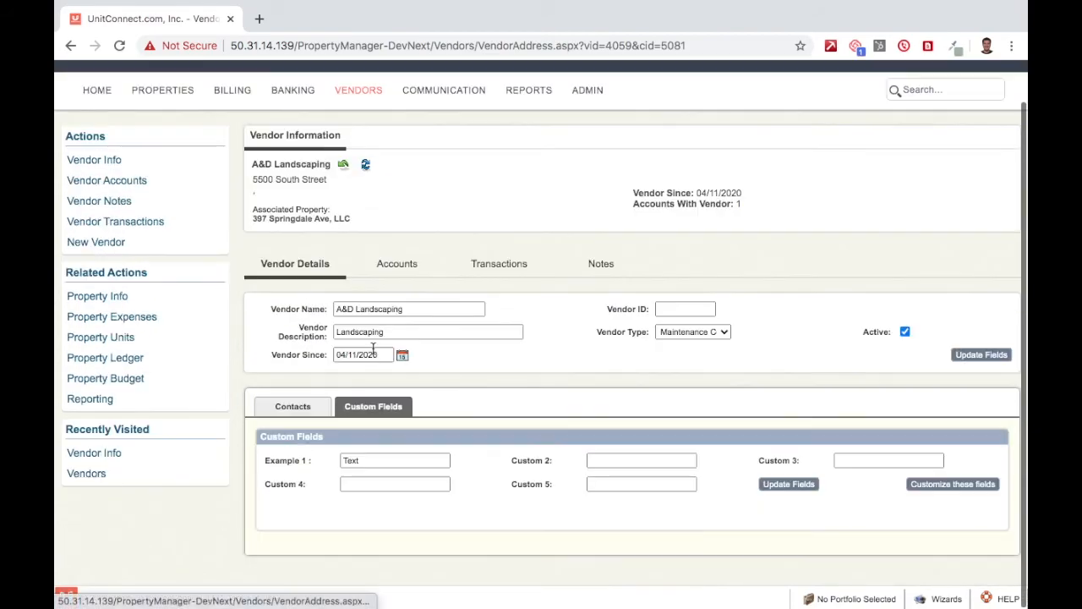